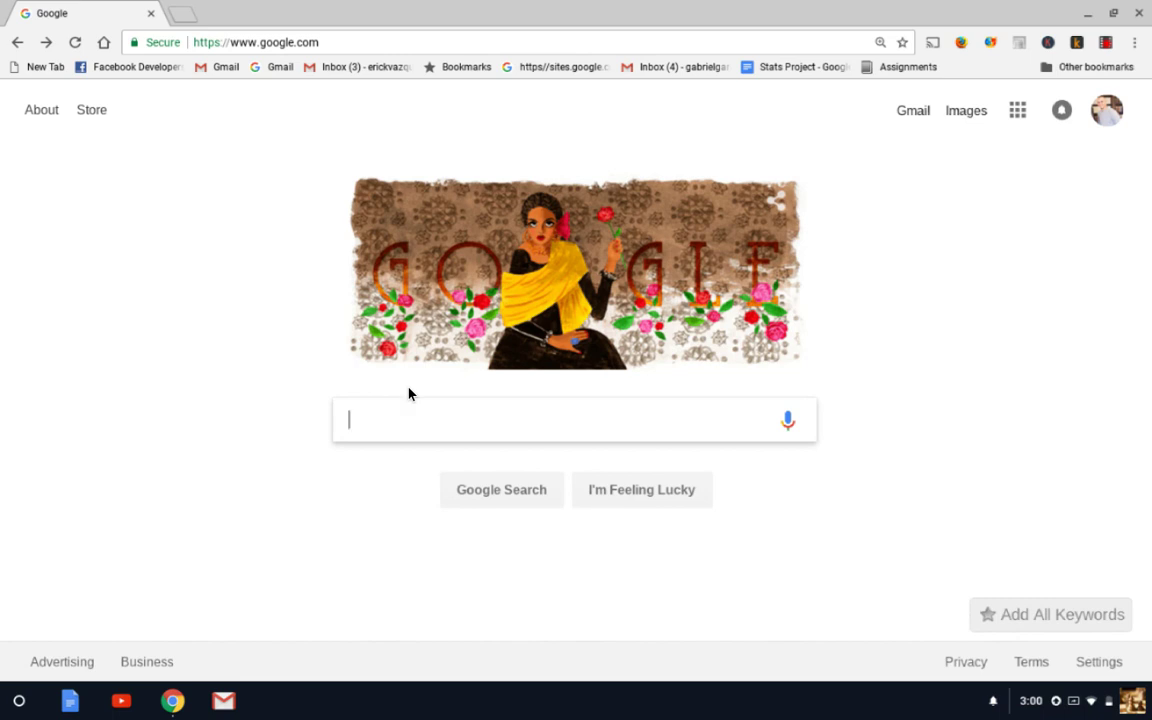
Search Google for "treasury direct" and open the TreasuryDirect home page from the results
type("trea")
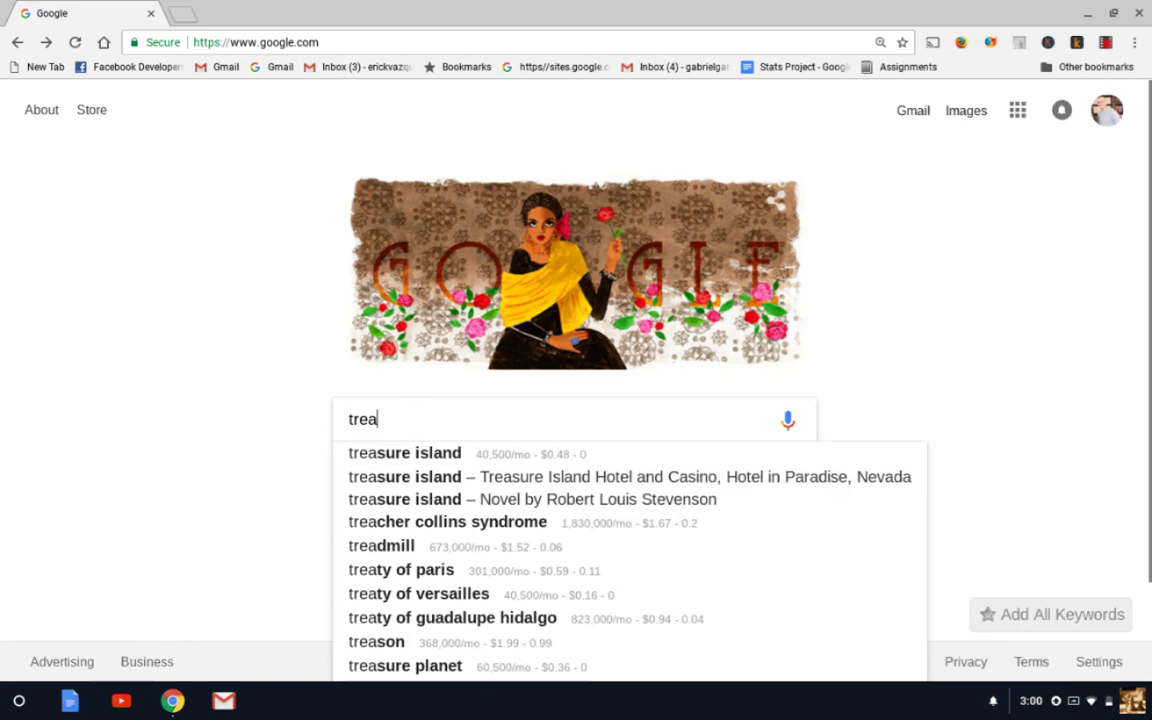
type("sury dir")
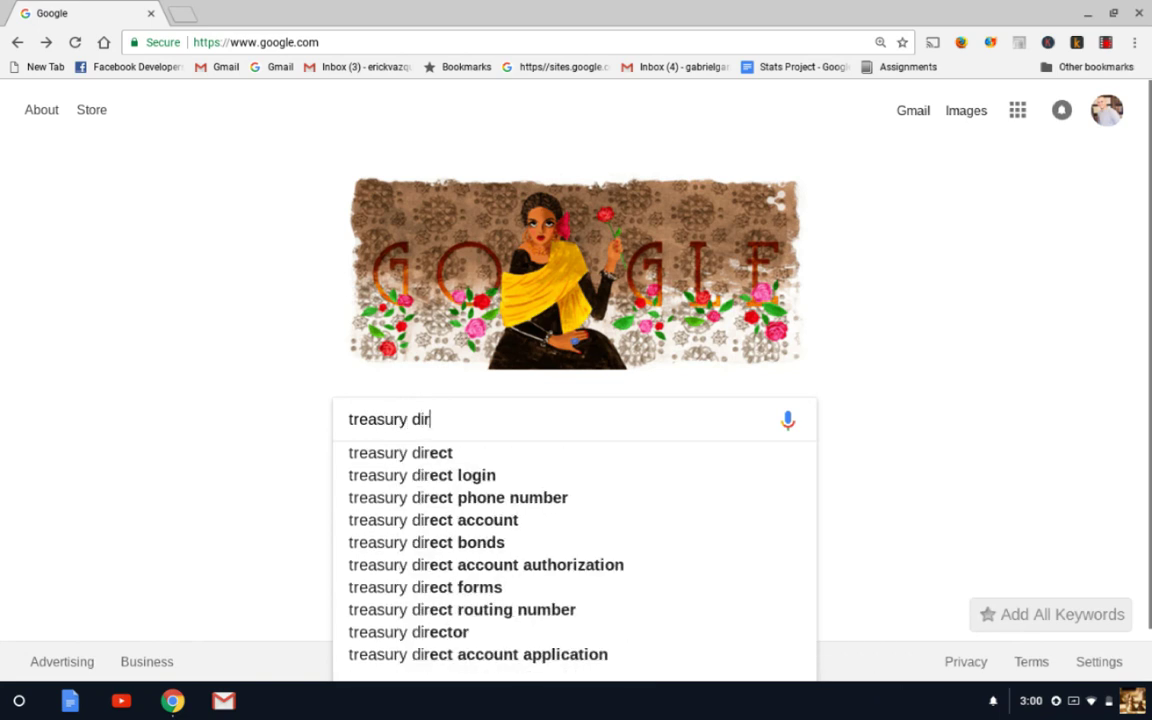
type("ect")
key("Return")
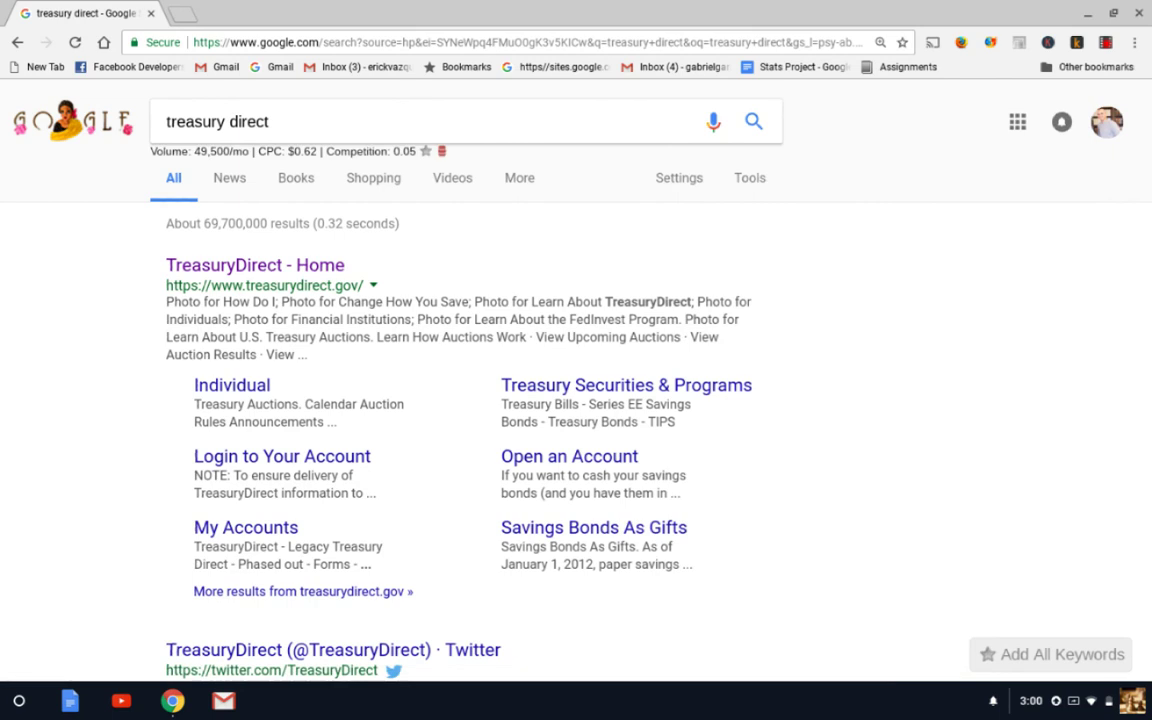
left_click(313, 265)
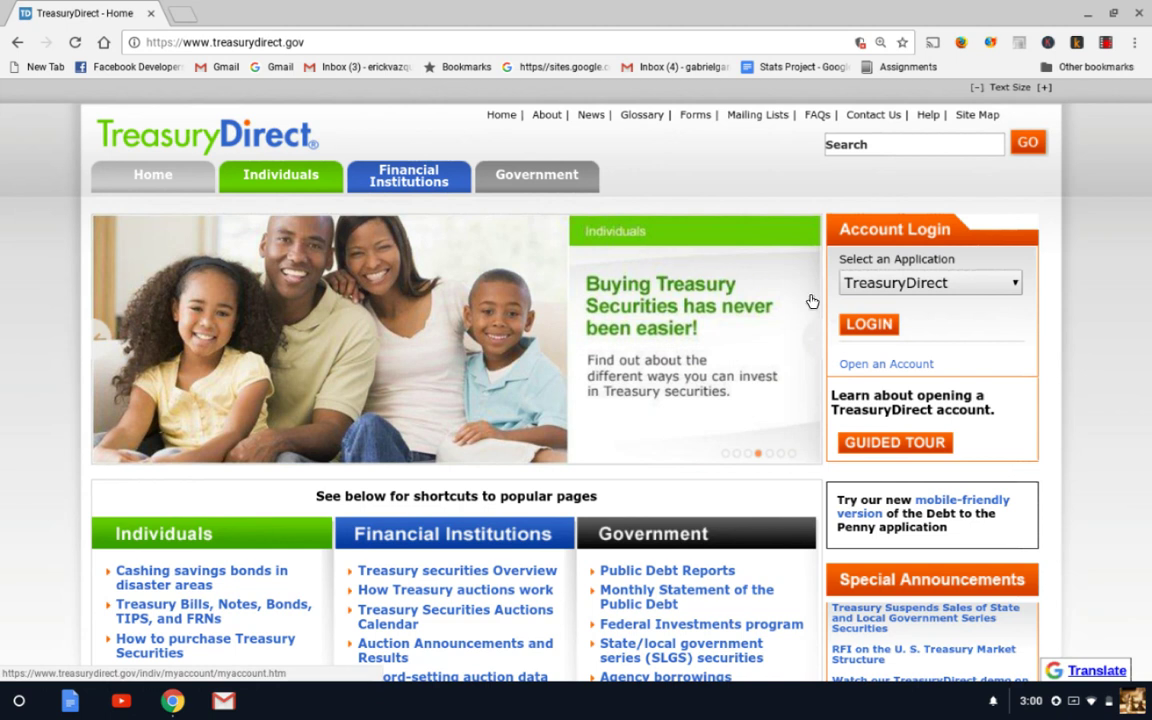
Begin opening a personal TreasuryDirect account and proceed past the three-step intro page to the online application
left_click(876, 367)
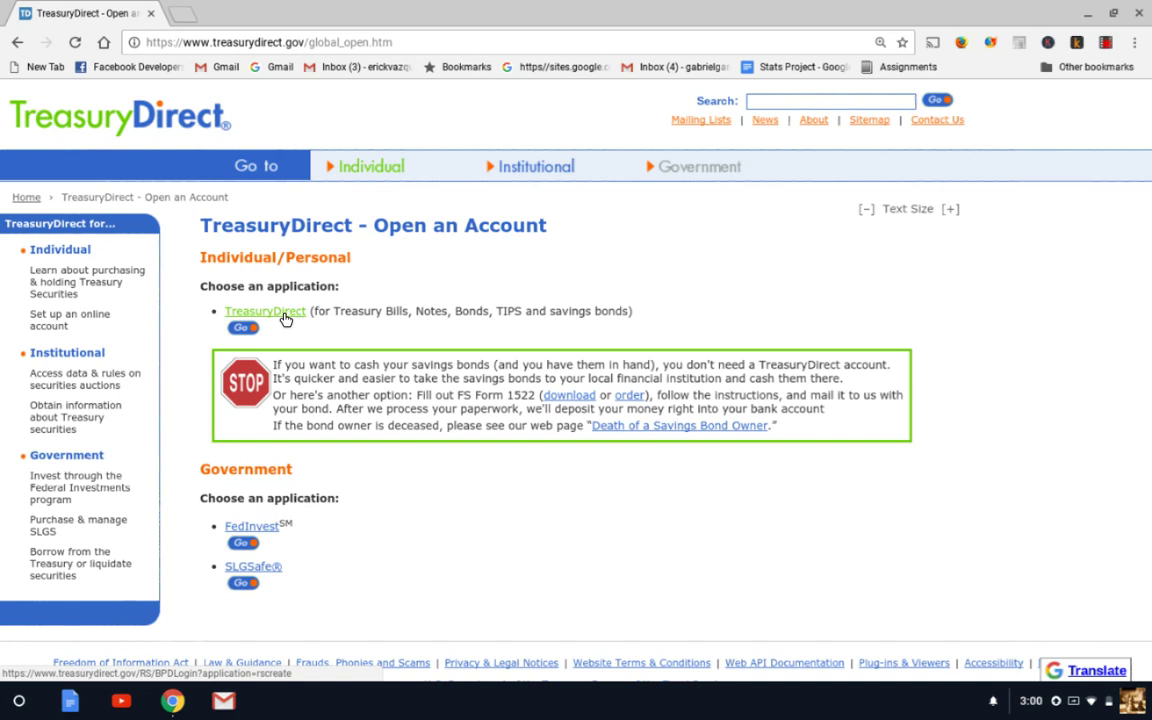
left_click(285, 314)
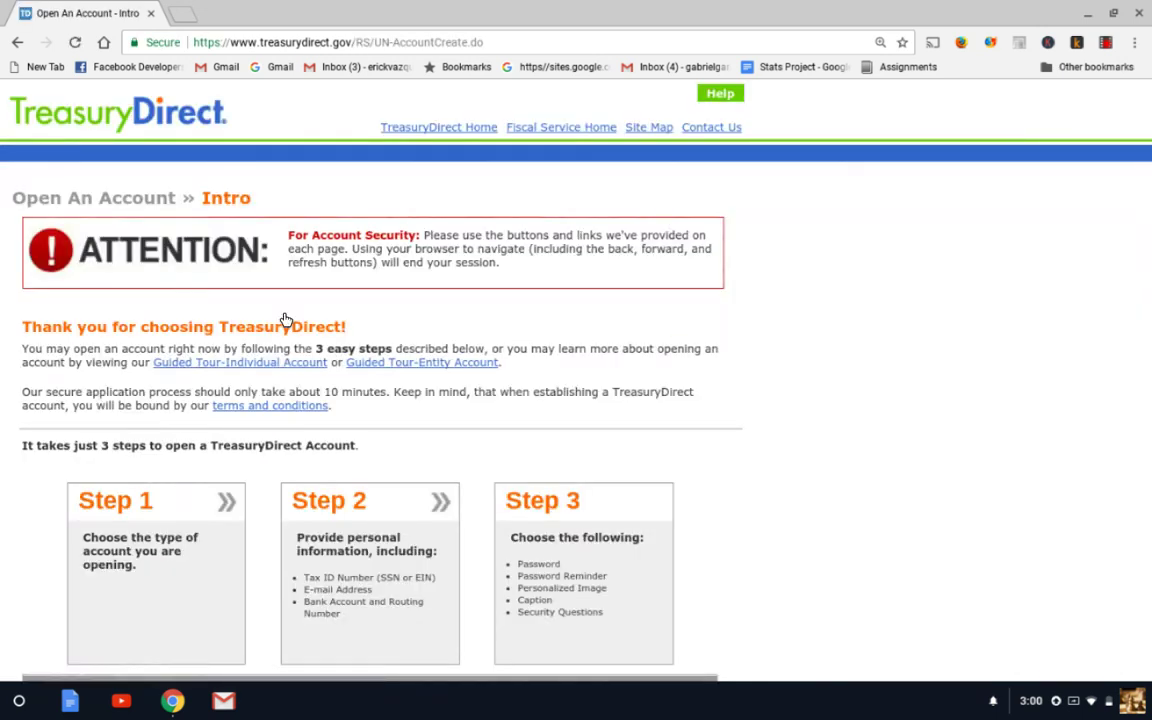
scroll(285, 319, "down", 2)
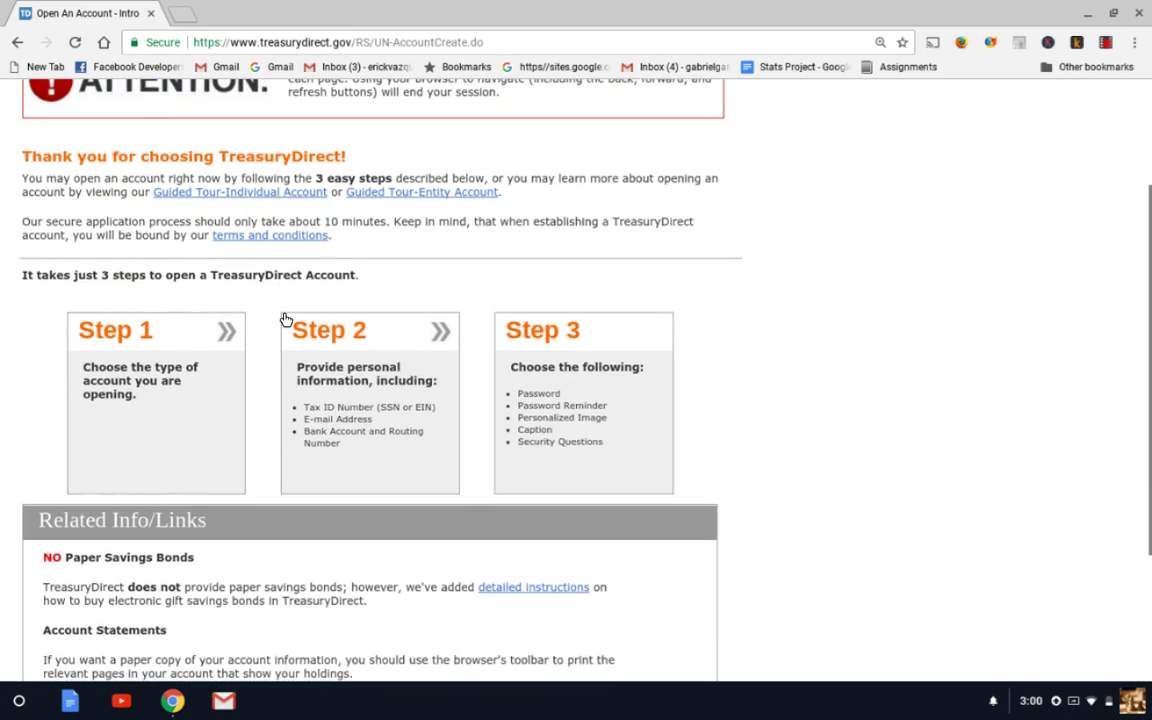
scroll(285, 319, "down", 1)
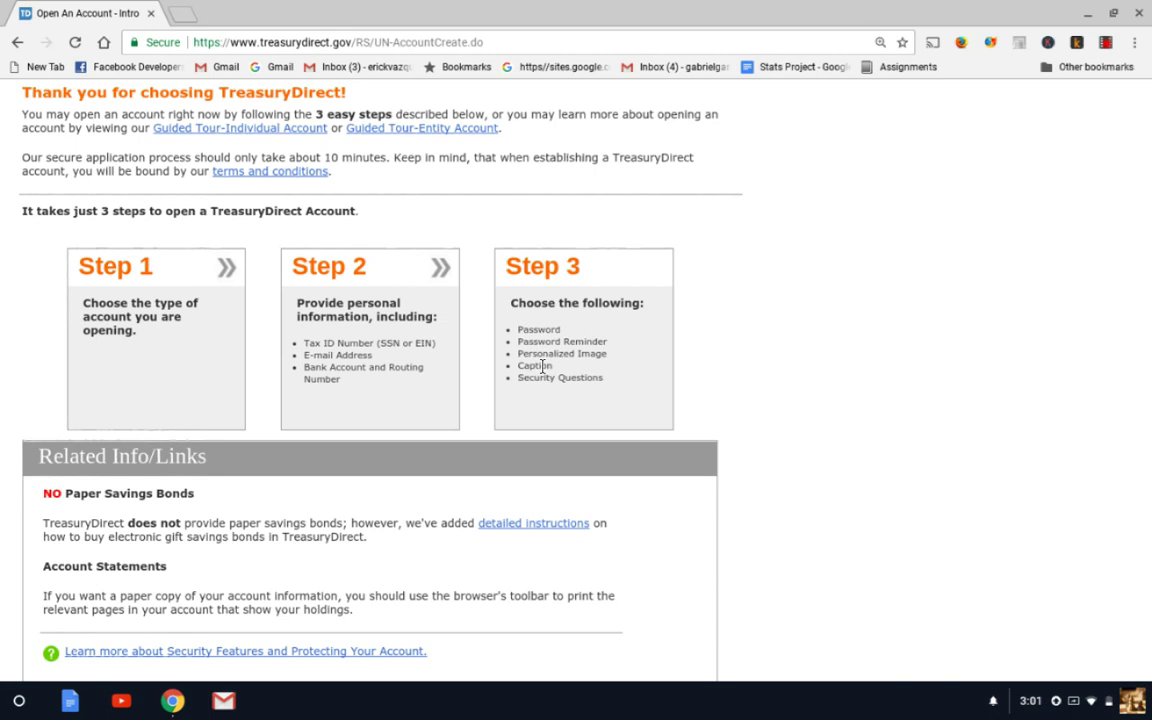
scroll(502, 296, "up", 2)
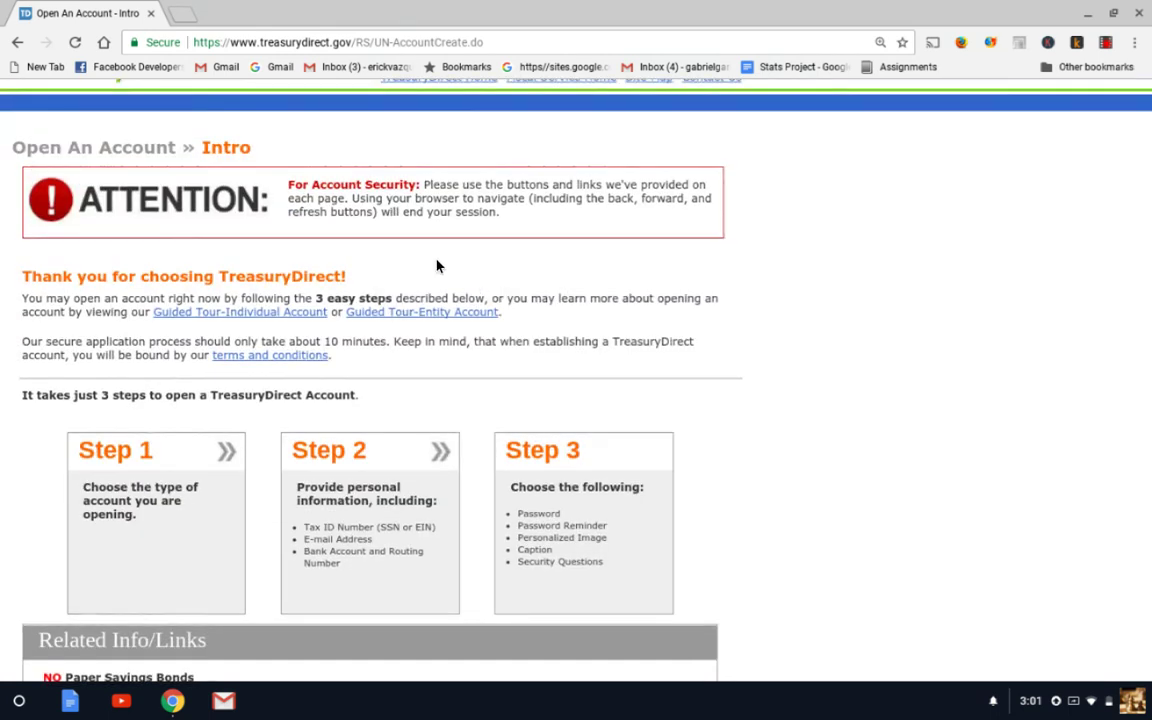
scroll(390, 268, "down", 4)
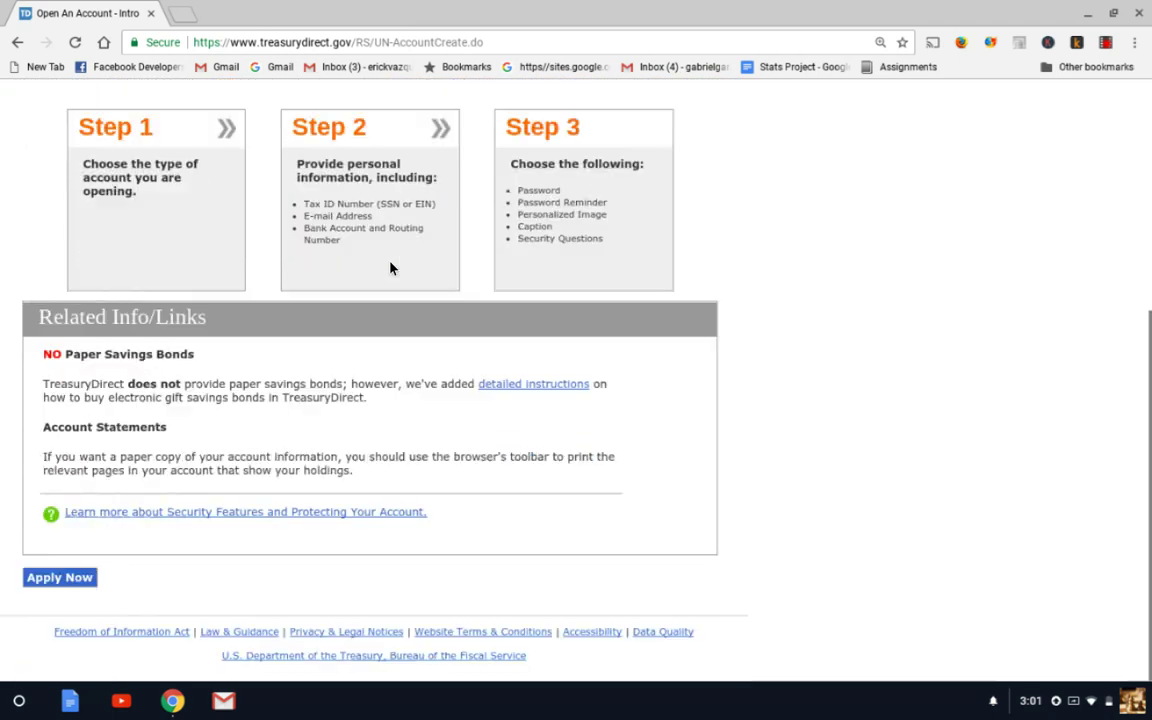
left_click(60, 578)
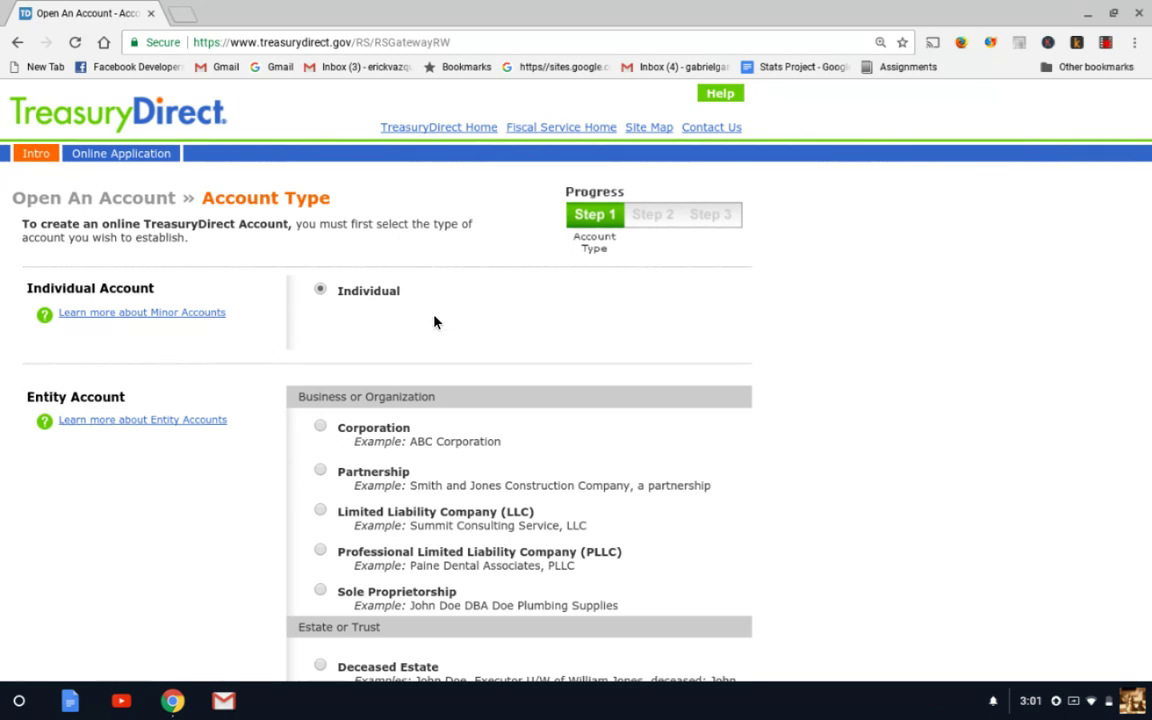
Review the individual and entity account types and submit the page with Individual selected
scroll(434, 322, "down", 3)
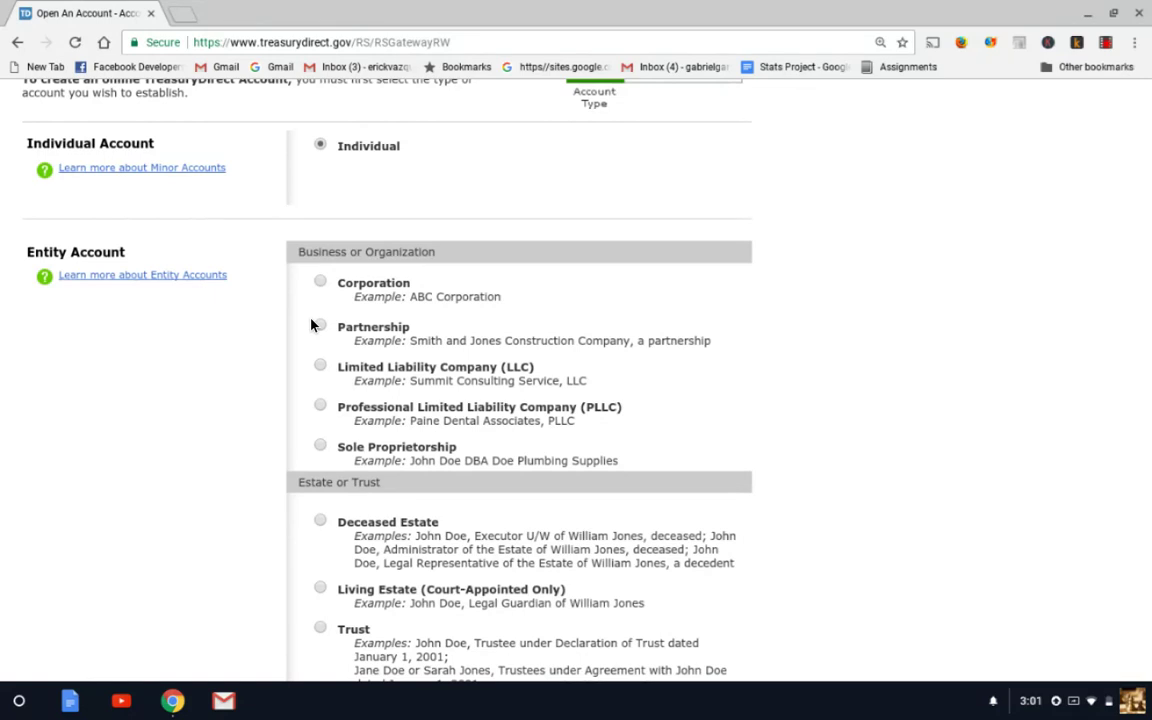
scroll(311, 325, "down", 1)
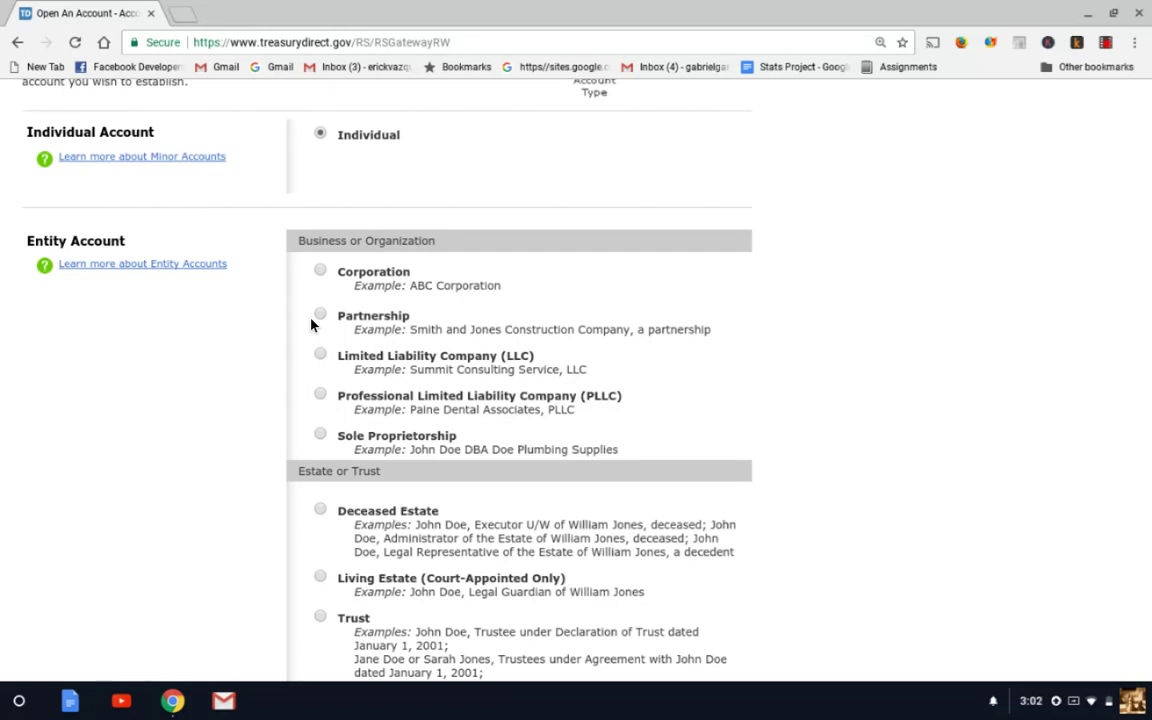
scroll(311, 325, "up", 1)
scroll(311, 325, "down", 3)
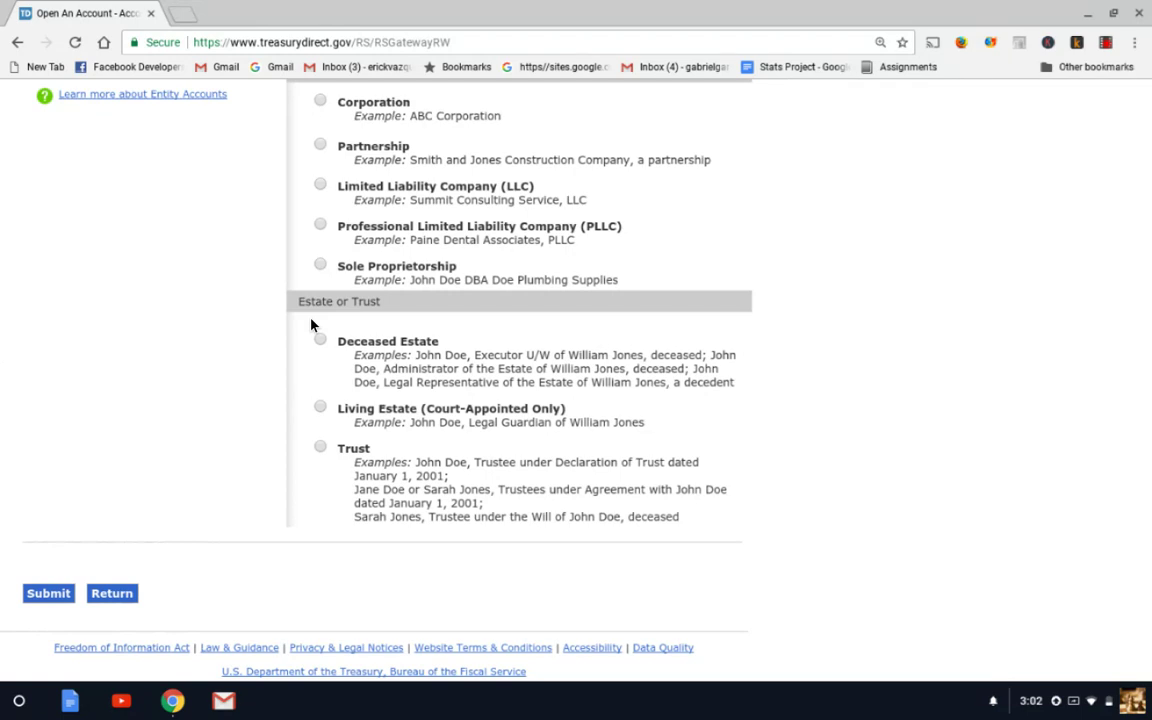
scroll(311, 325, "down", 1)
scroll(311, 325, "up", 2)
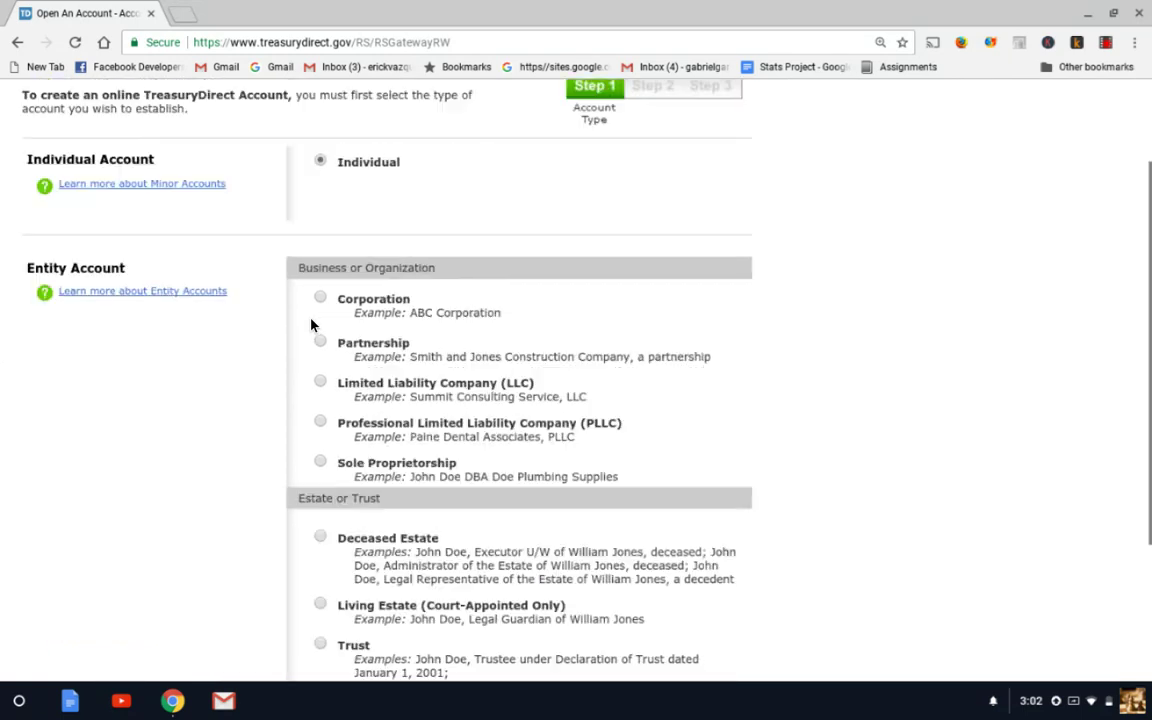
scroll(311, 325, "up", 2)
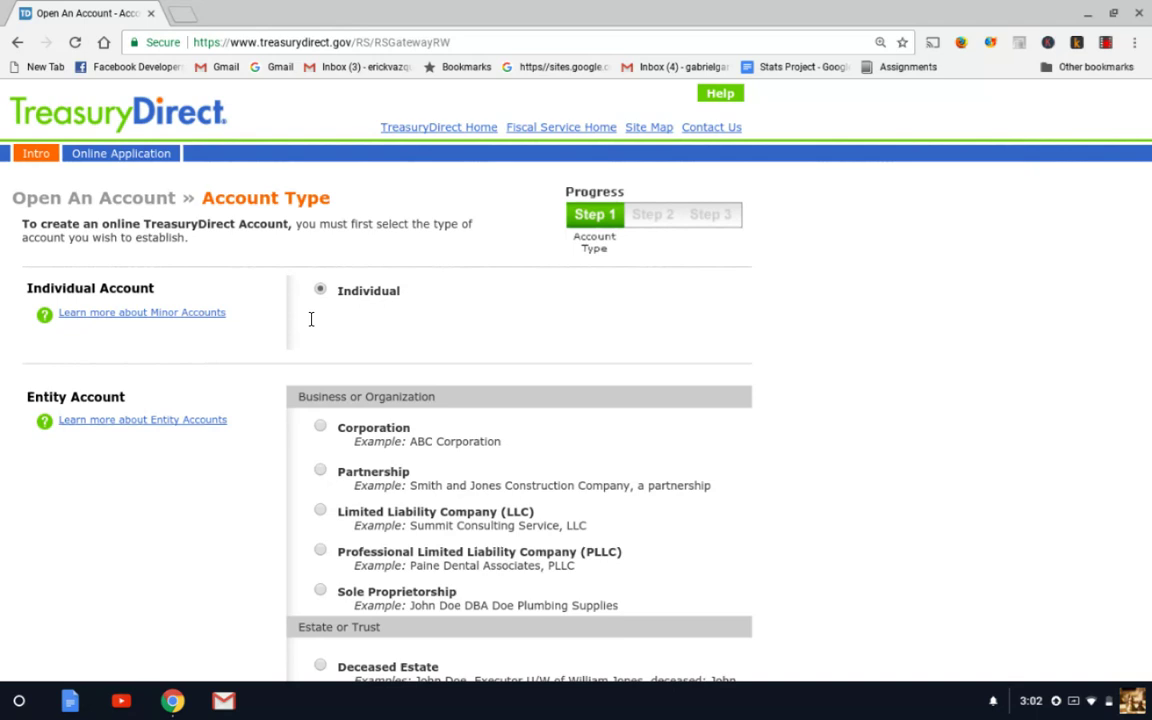
scroll(310, 292, "down", 3)
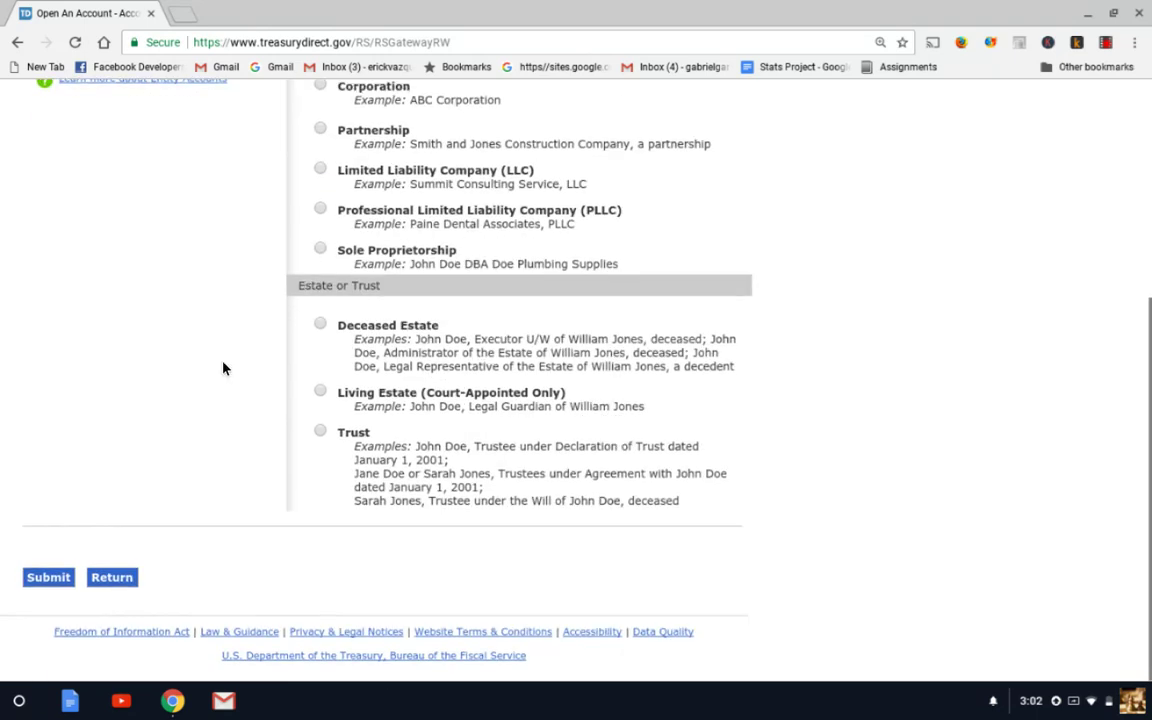
left_click(40, 584)
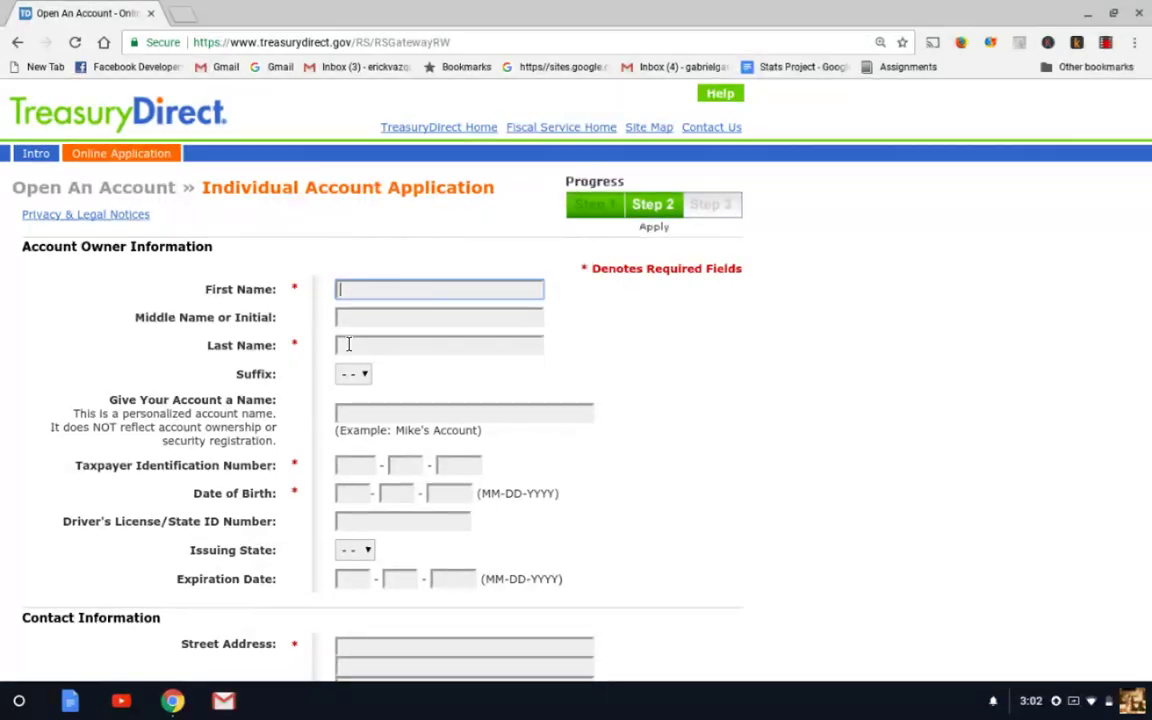
Examine the Individual Account Application form's owner, contact and bank information fields and its taxpayer identification certification
scroll(349, 345, "down", 1)
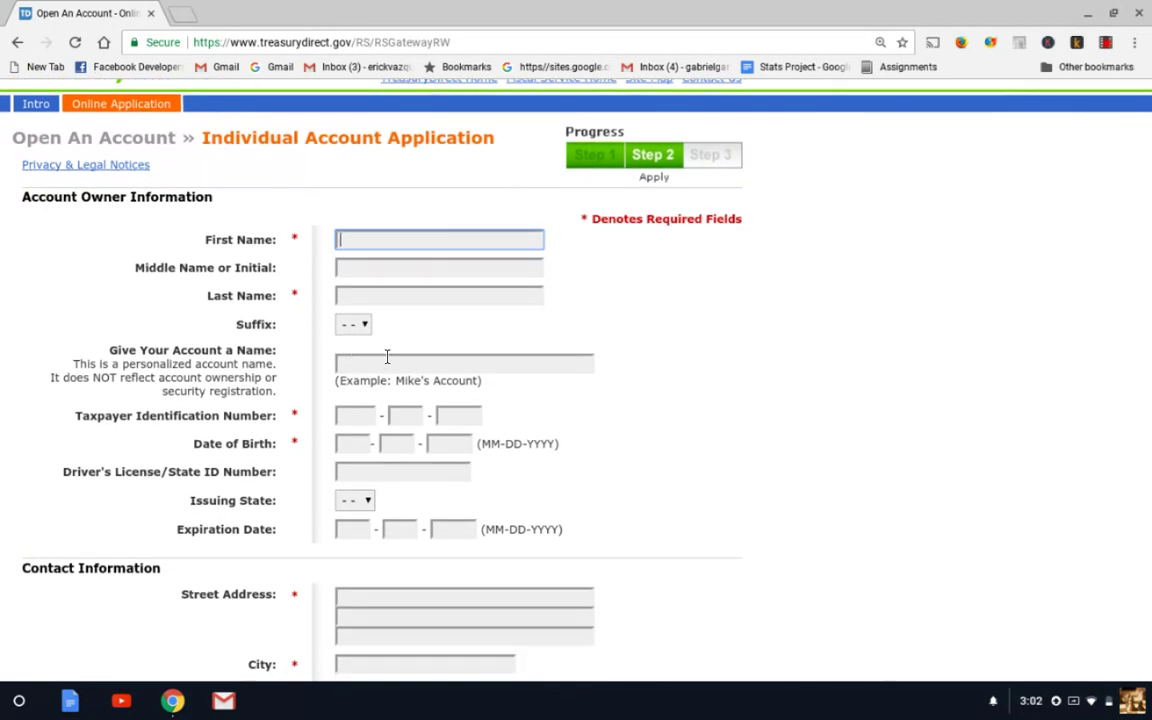
scroll(387, 357, "down", 1)
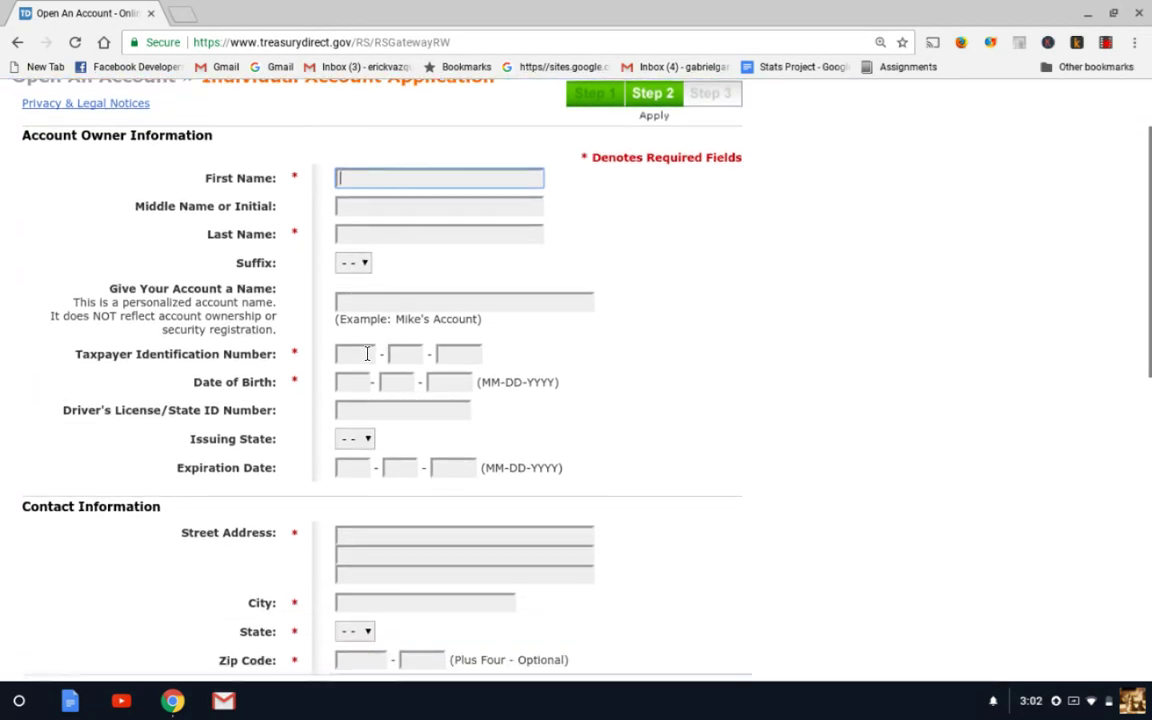
scroll(366, 353, "down", 1)
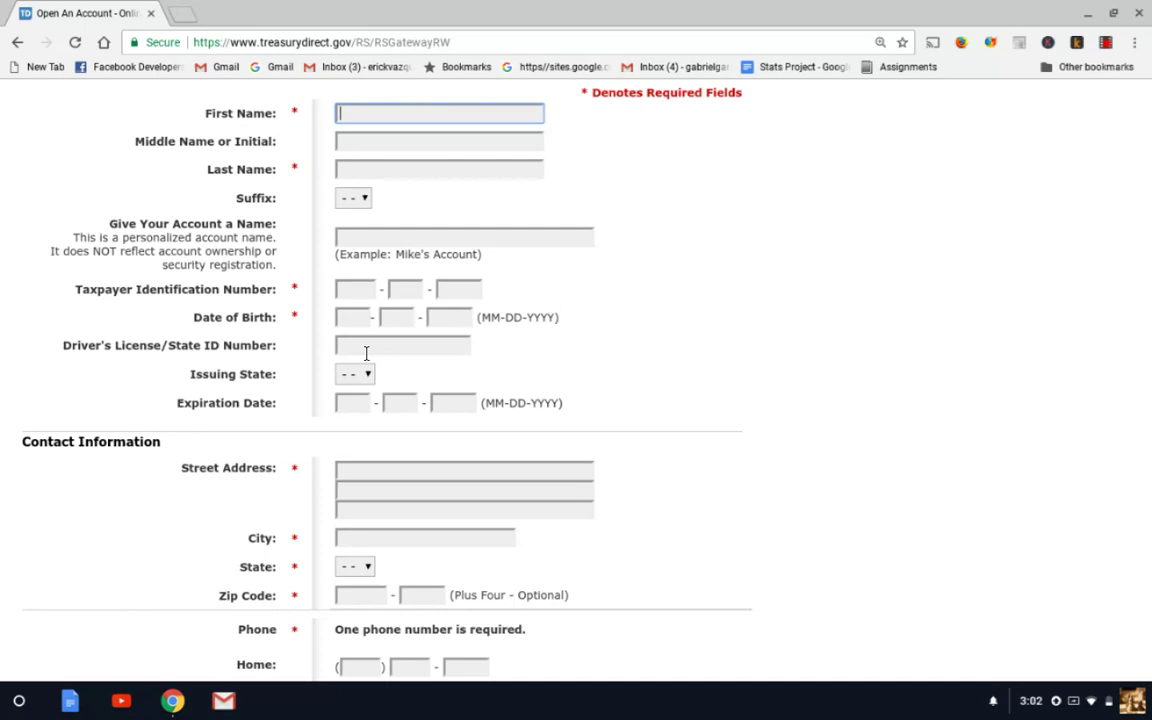
scroll(366, 353, "down", 2)
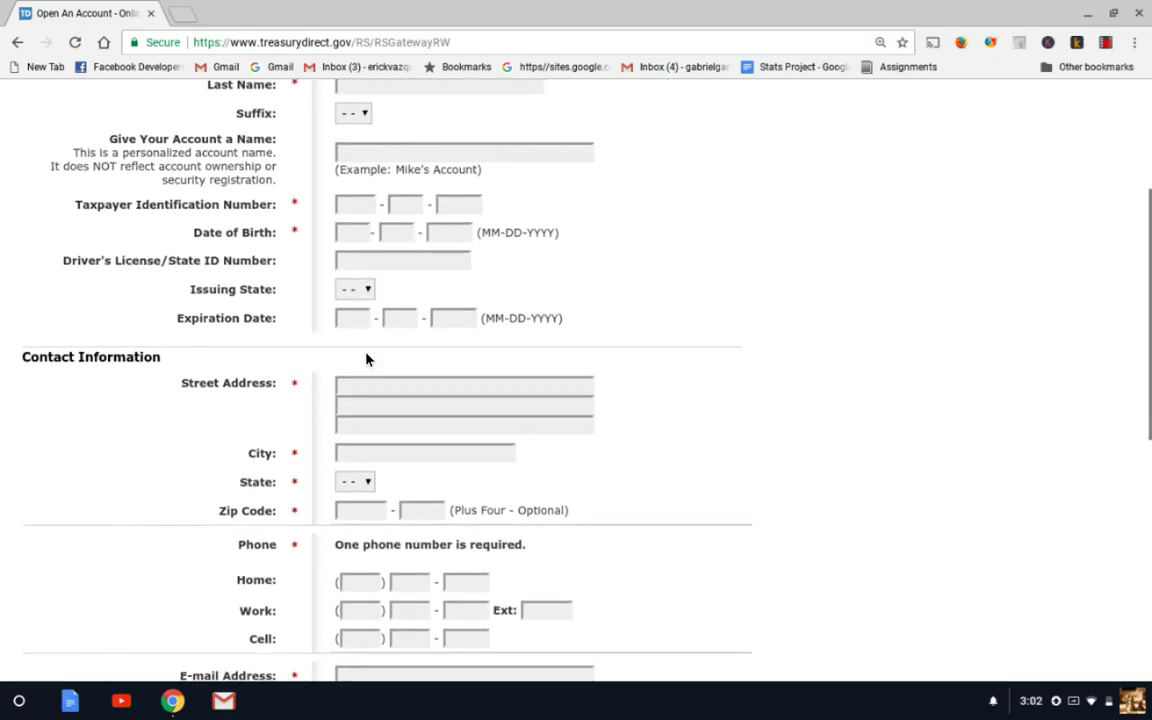
scroll(366, 358, "down", 2)
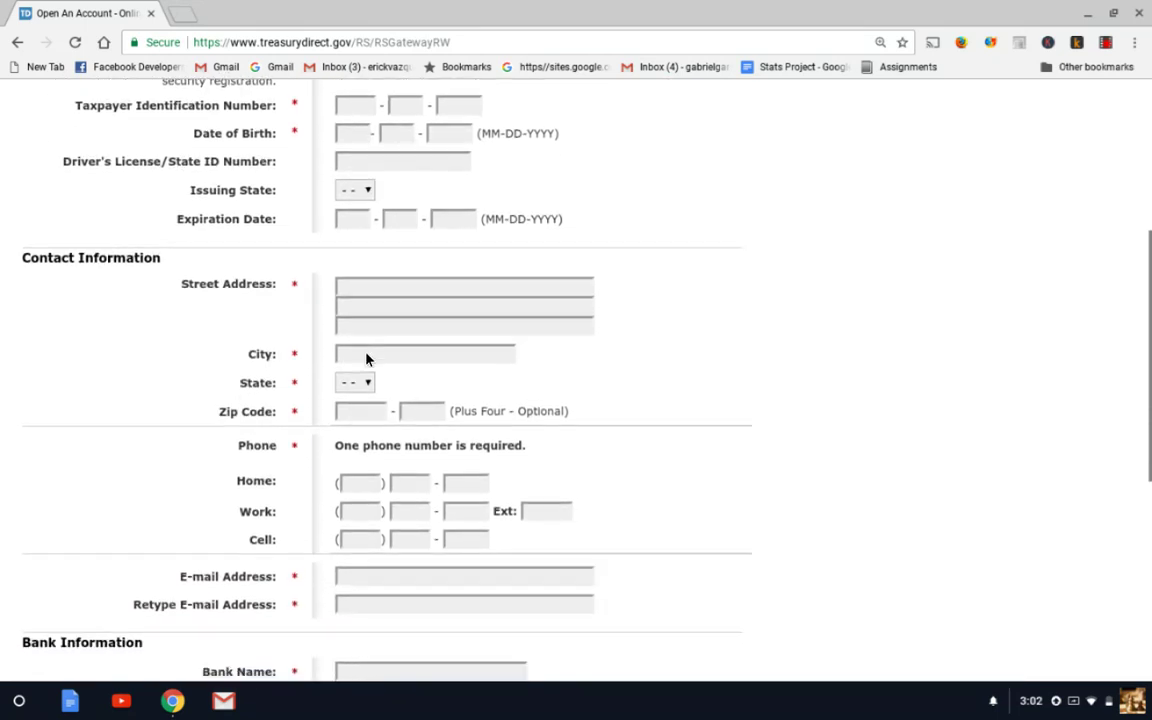
scroll(366, 353, "down", 1)
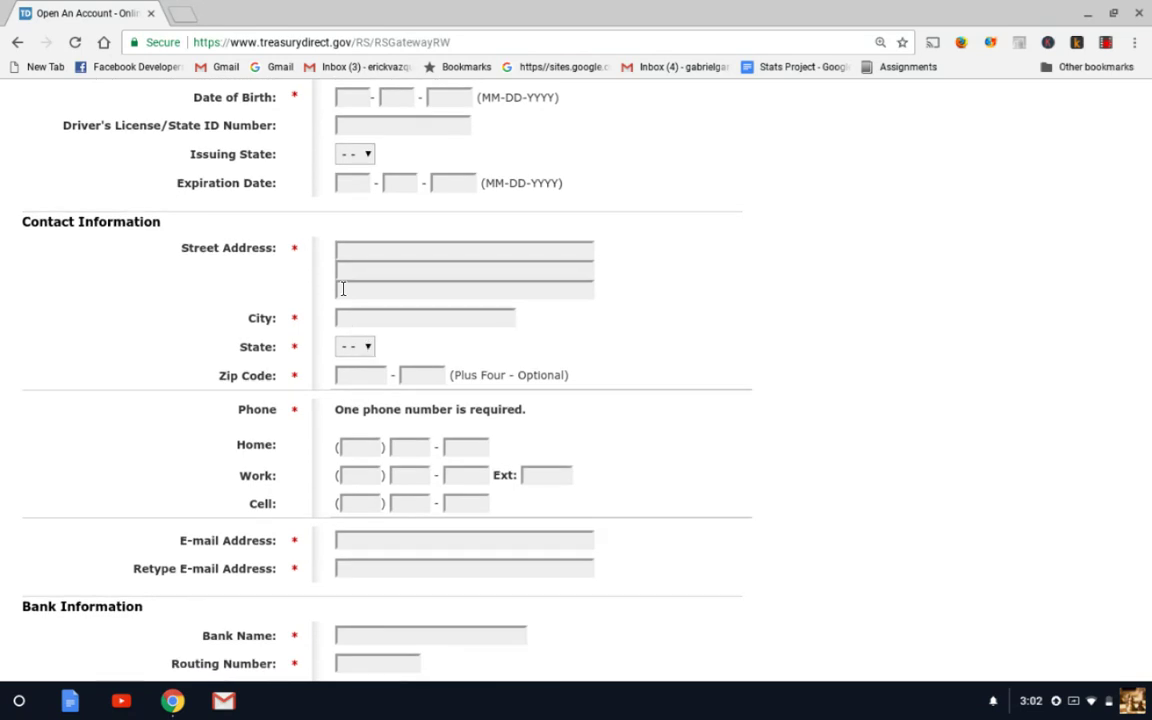
scroll(342, 289, "down", 2)
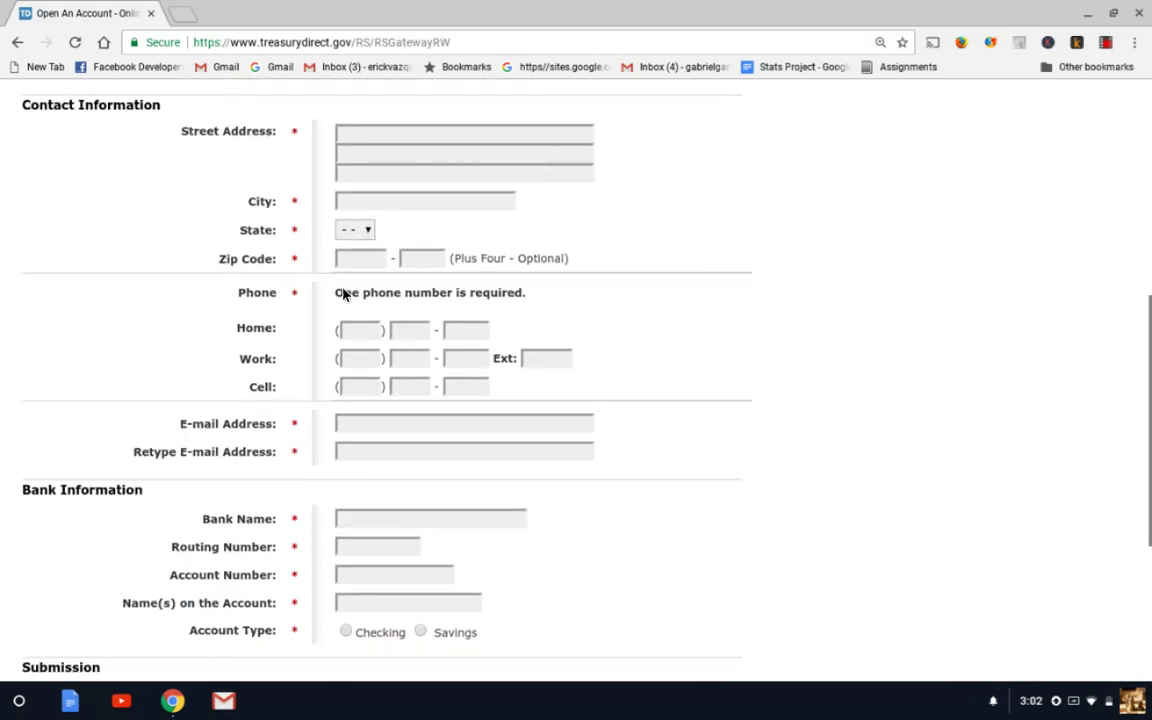
scroll(342, 292, "down", 1)
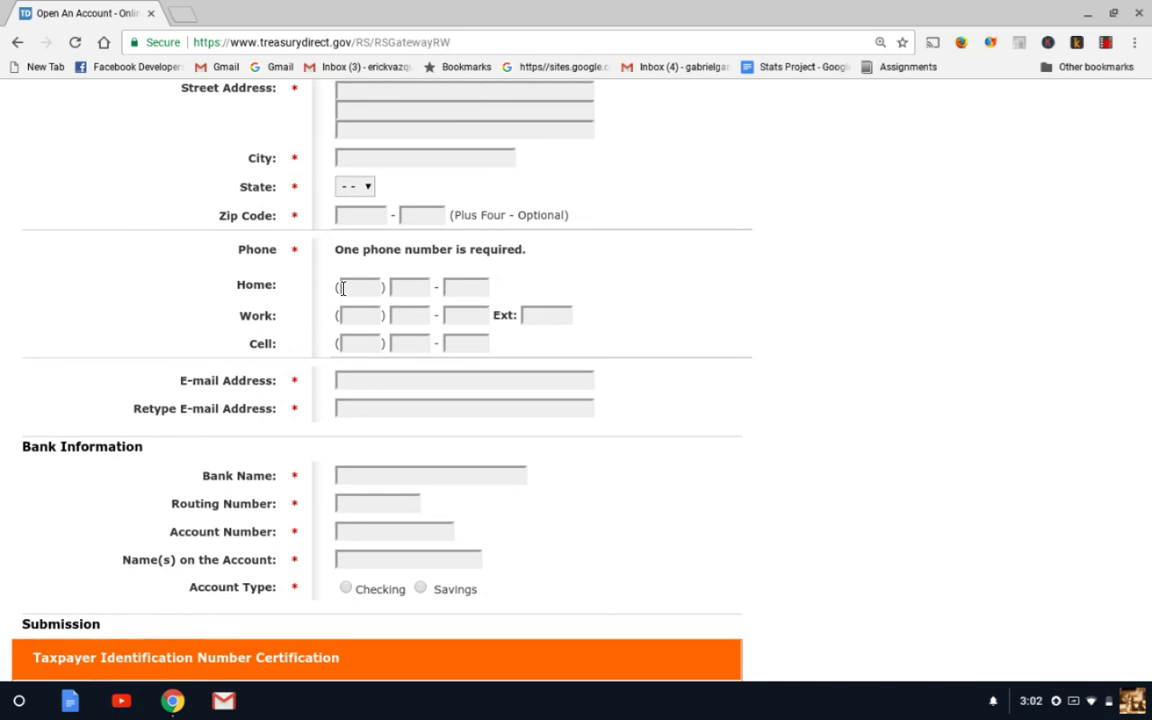
scroll(342, 289, "down", 1)
scroll(342, 289, "down", 1)
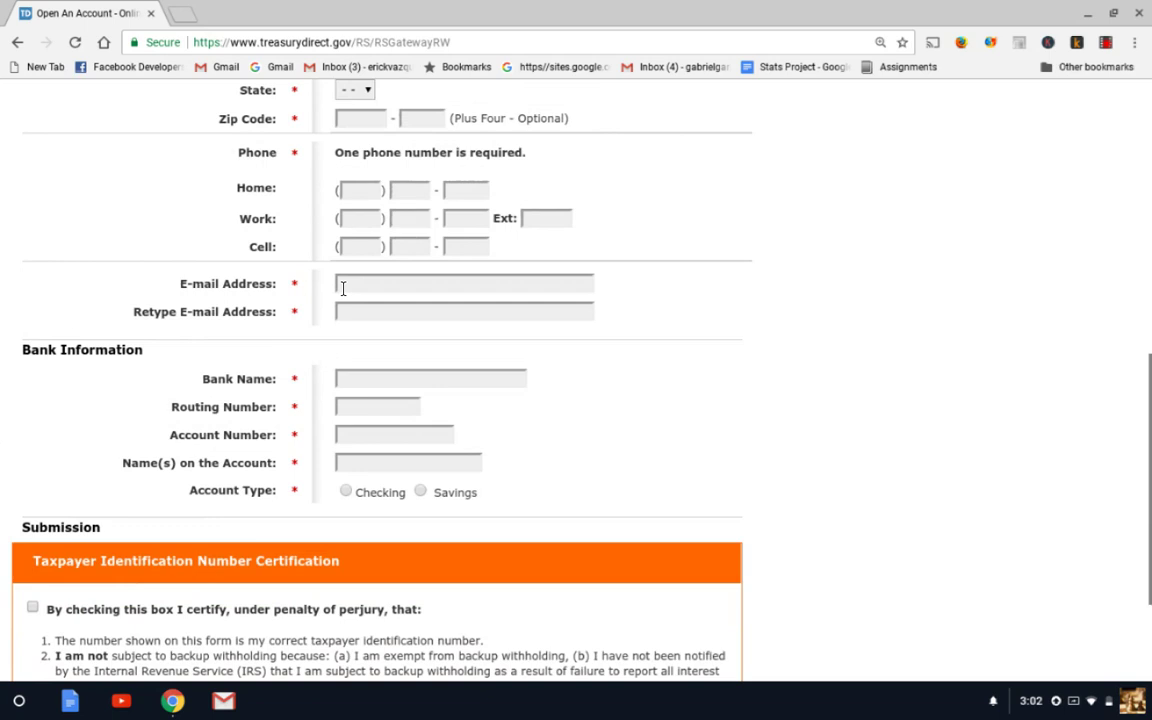
scroll(342, 293, "down", 3)
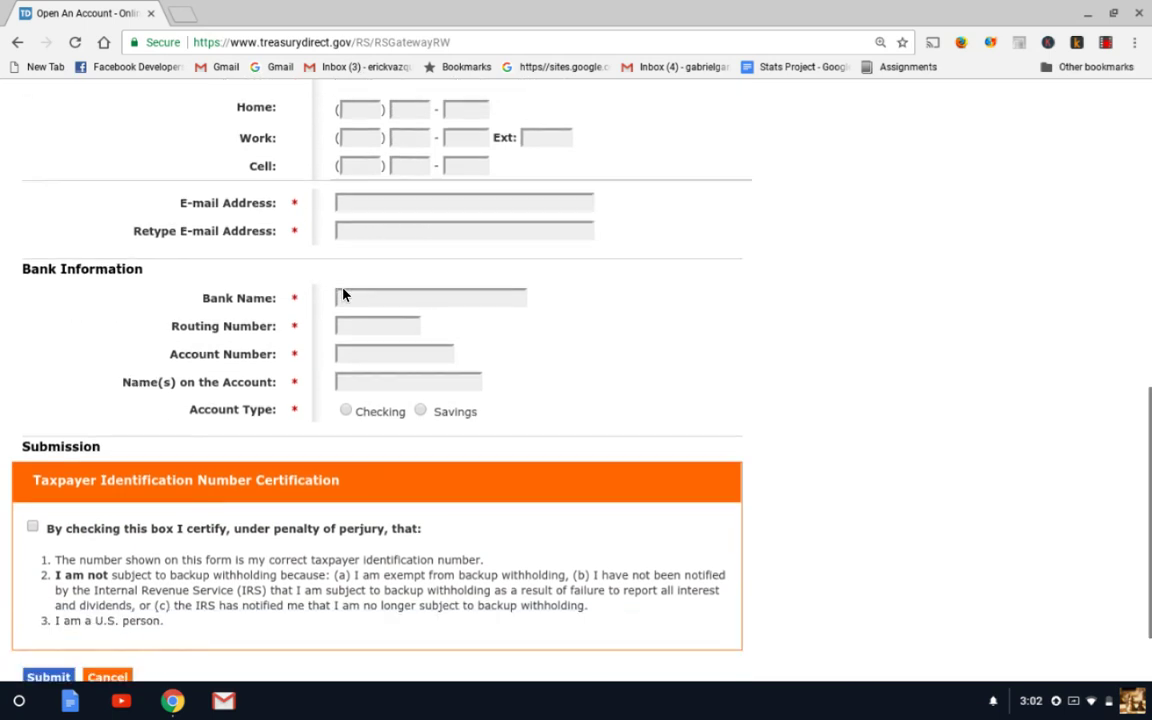
scroll(342, 289, "down", 1)
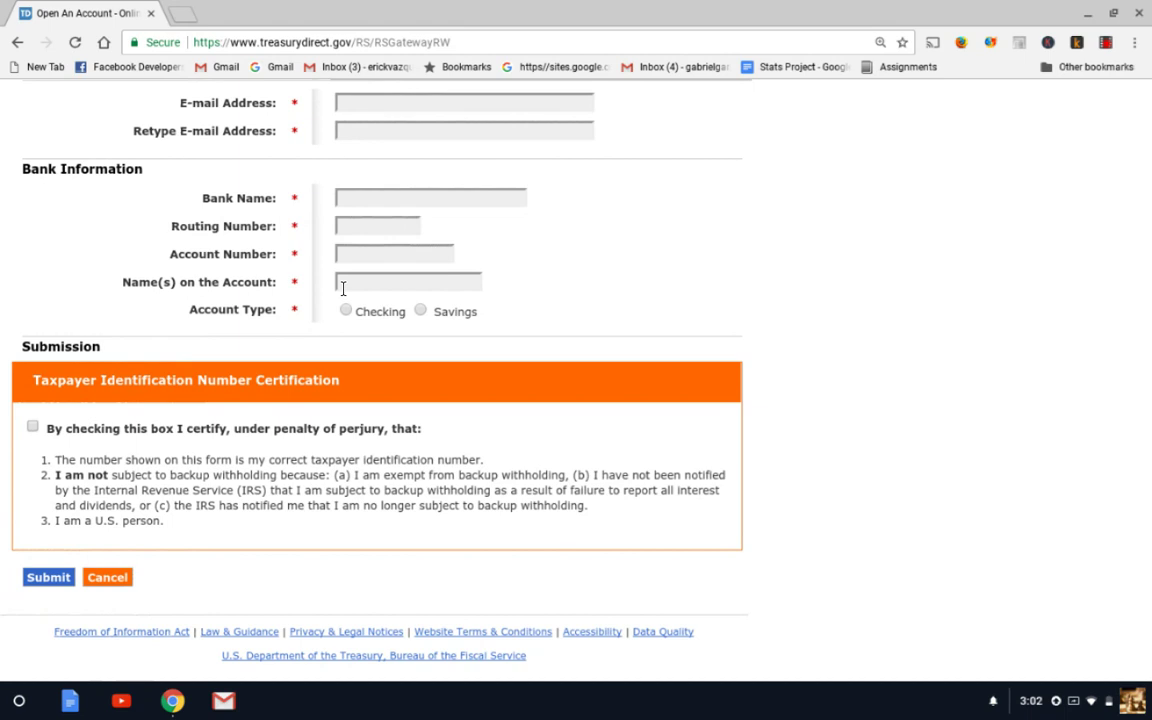
scroll(342, 288, "up", 8)
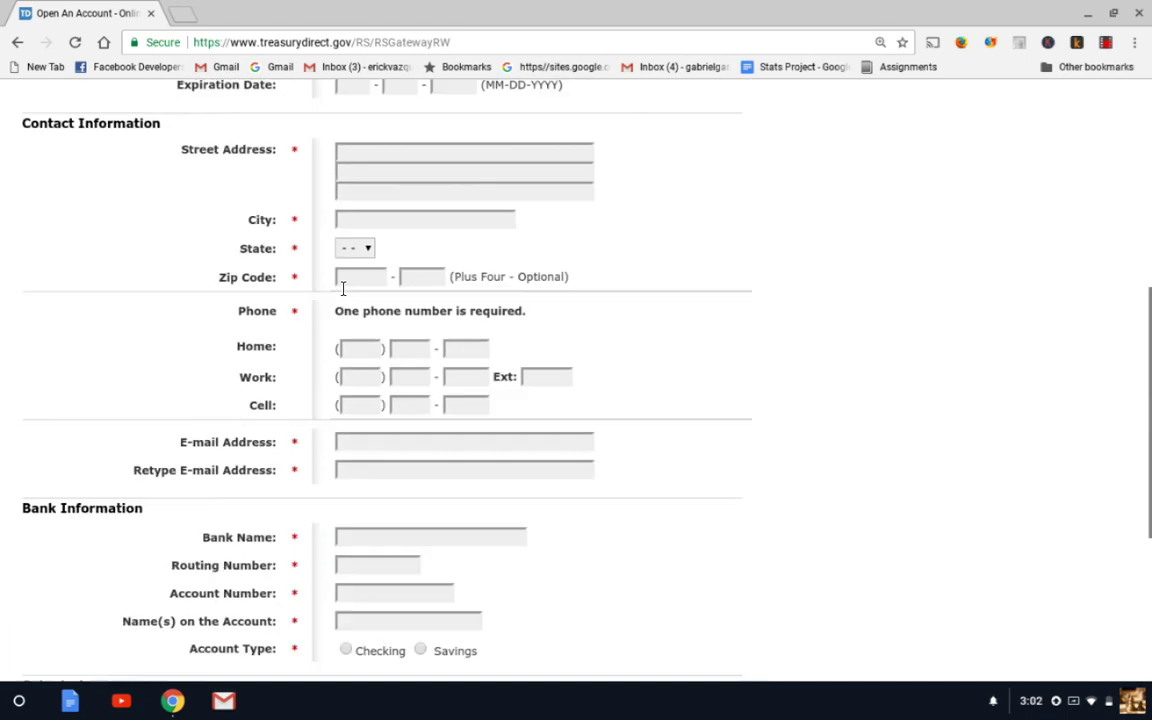
scroll(342, 289, "up", 2)
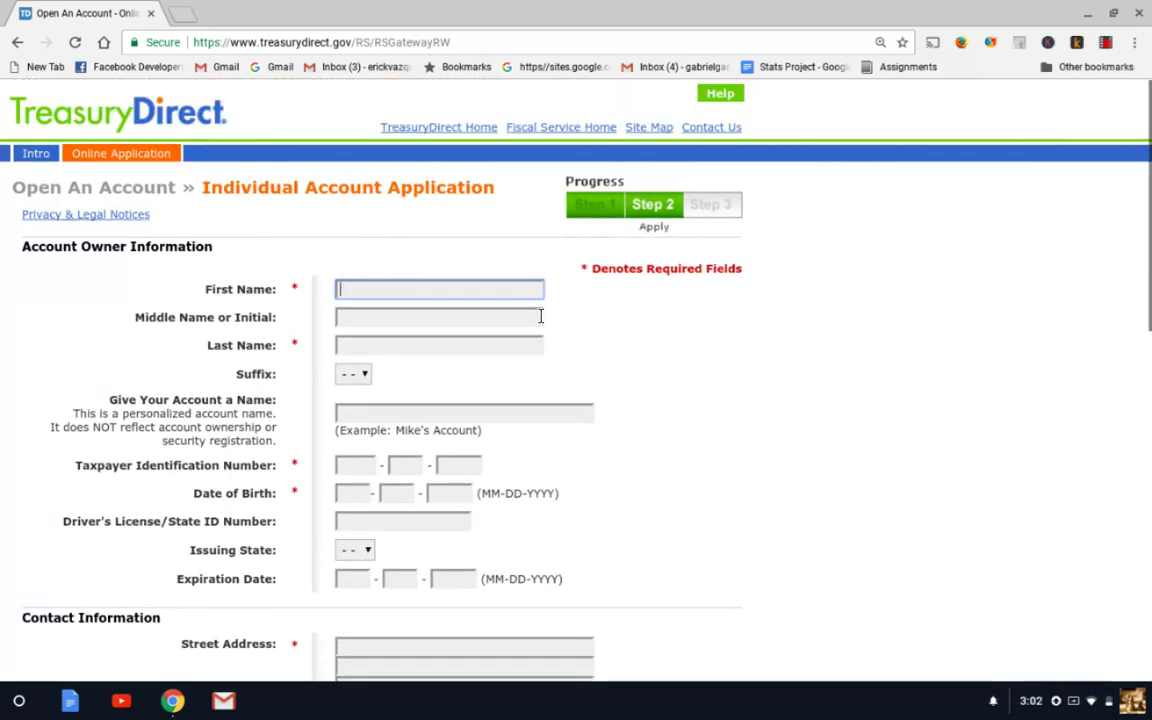
scroll(530, 417, "down", 10)
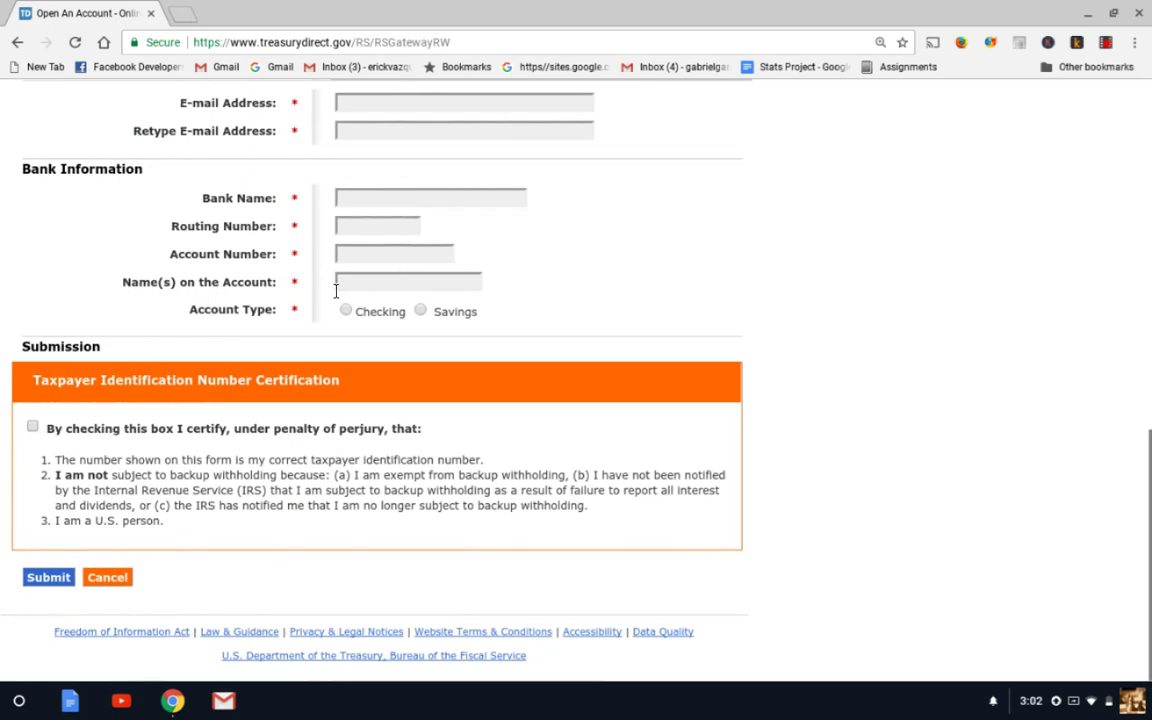
scroll(579, 291, "up", 8)
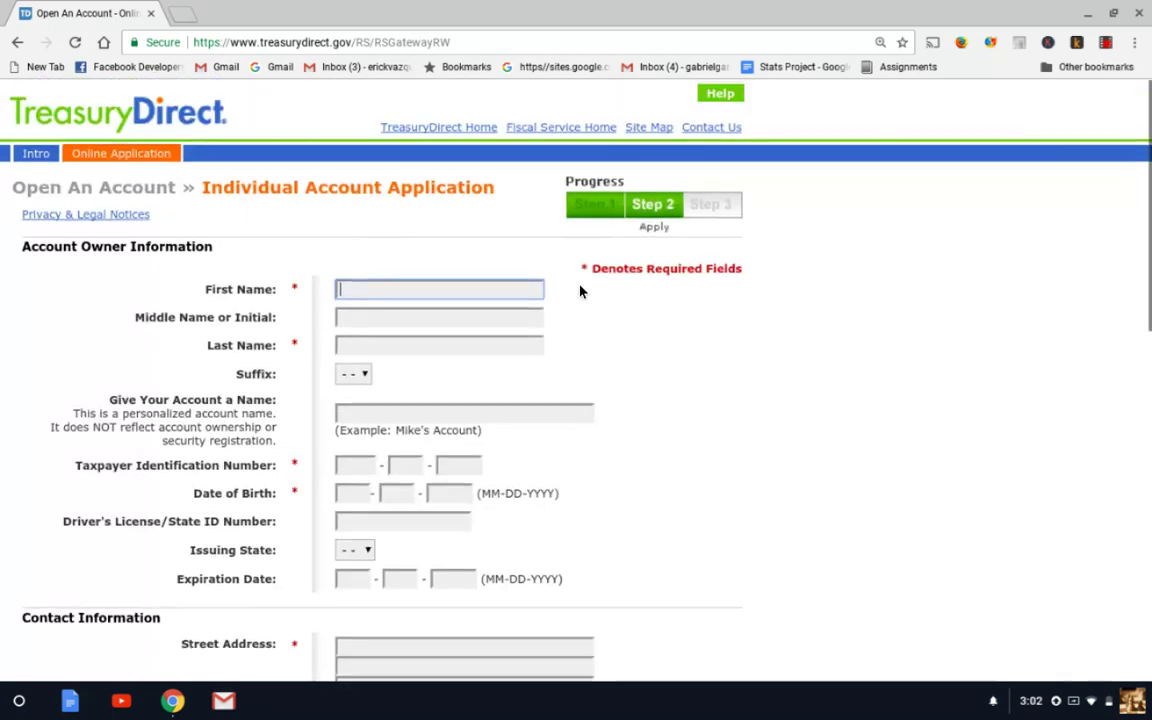